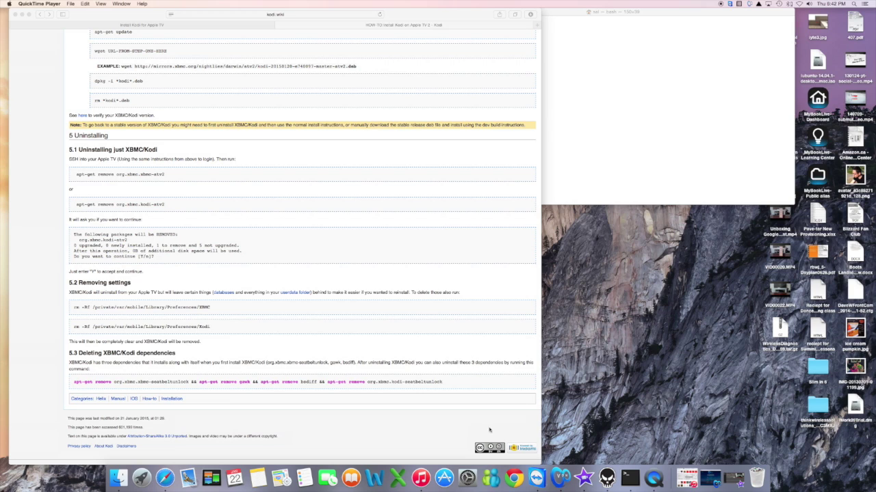
Launch nito Installer from the Dock over the Kodi wiki's Uninstalling section.
click(607, 478)
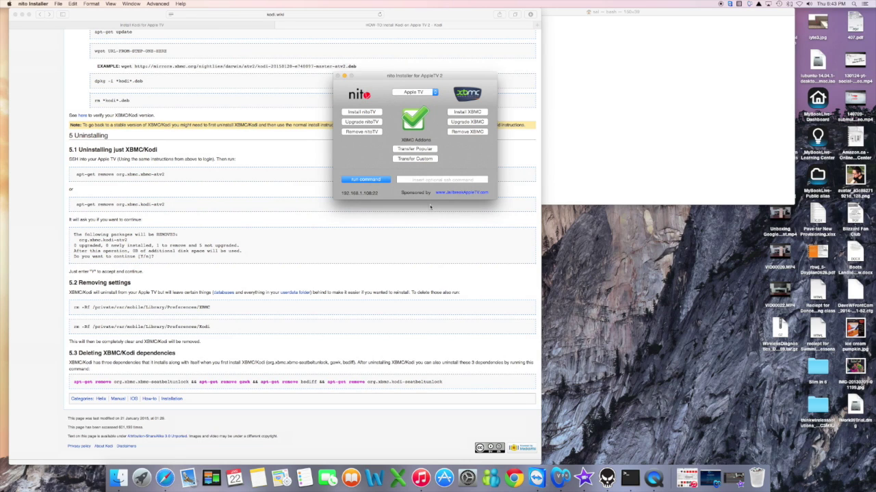
Start removing XBMC from the Apple TV 2, then quit nito Installer.
click(473, 132)
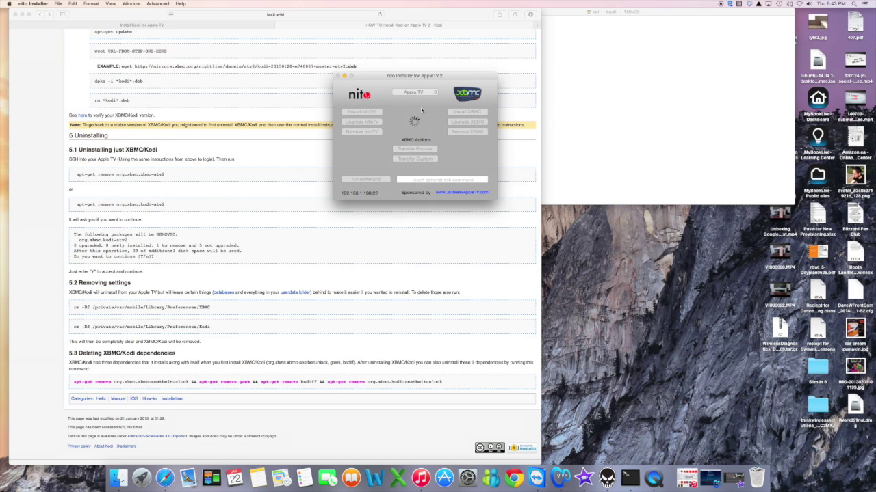
key(super+q)
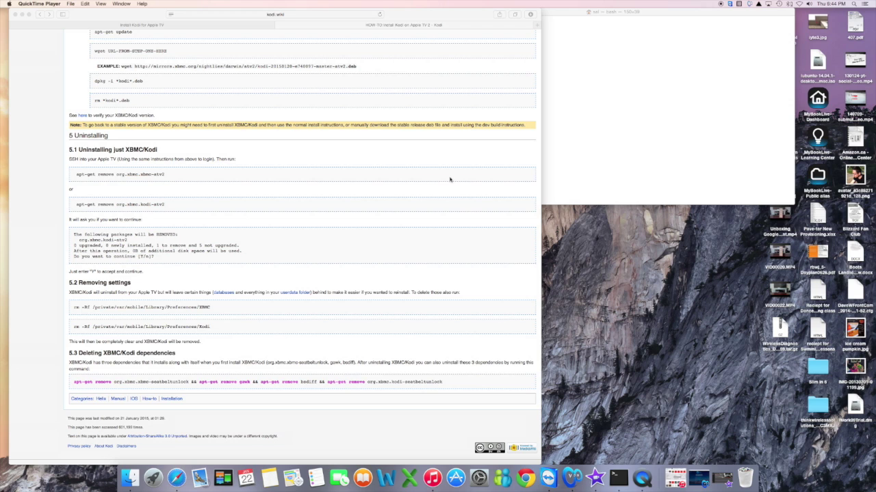
drag(630, 15, 639, 33)
click(355, 156)
scroll(355, 154, down, 1)
scroll(356, 154, up, 10)
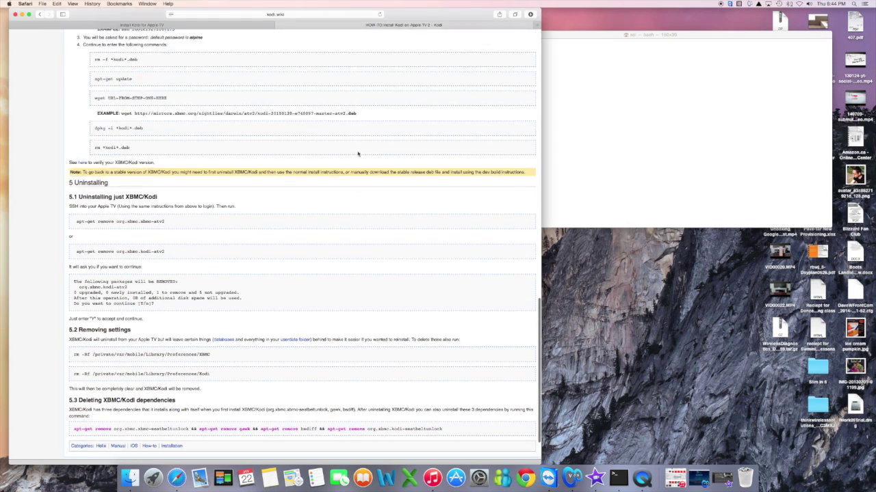
scroll(357, 151, up, 1)
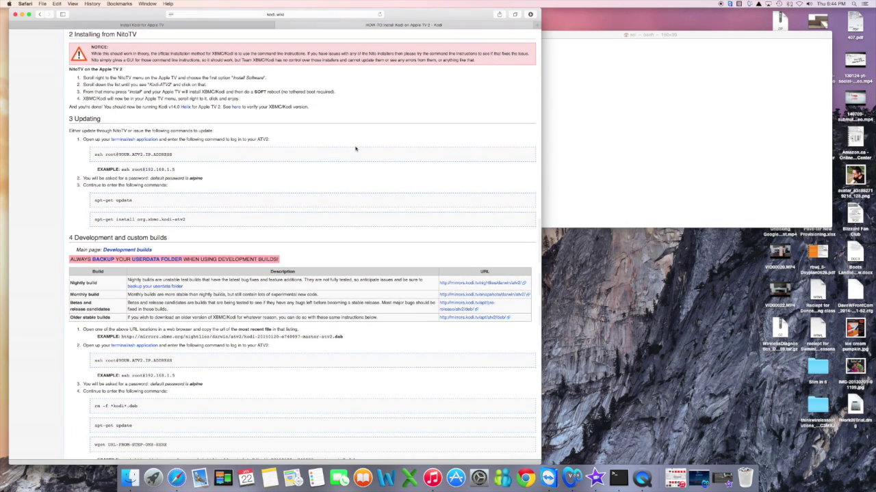
drag(177, 156, 94, 154)
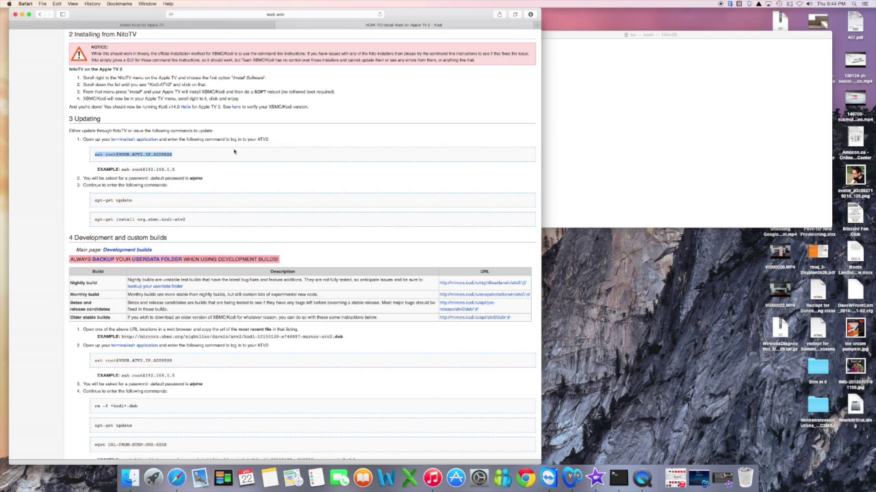
key(super+c)
click(600, 35)
drag(600, 35, 601, 36)
key(super+v)
key(BackSpace)
key(BackSpace)
key(BackSpace)
key(BackSpace)
key(BackSpace)
key(BackSpace)
key(BackSpace)
key(BackSpace)
key(BackSpace)
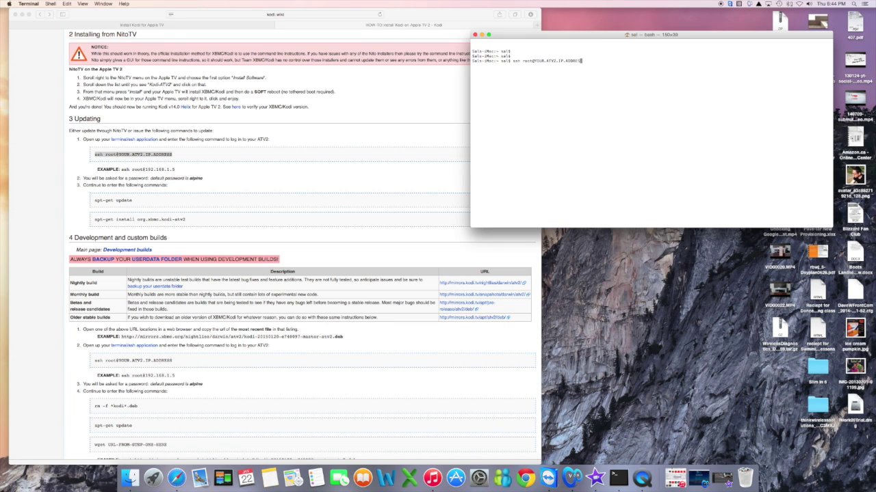
key(BackSpace)
key(BackSpace)
key(BackSpace)
key(BackSpace)
key(BackSpace)
key(BackSpace)
key(BackSpace)
key(BackSpace)
key(BackSpace)
key(BackSpace)
key(BackSpace)
text(192.168.1.180)
key(Return)
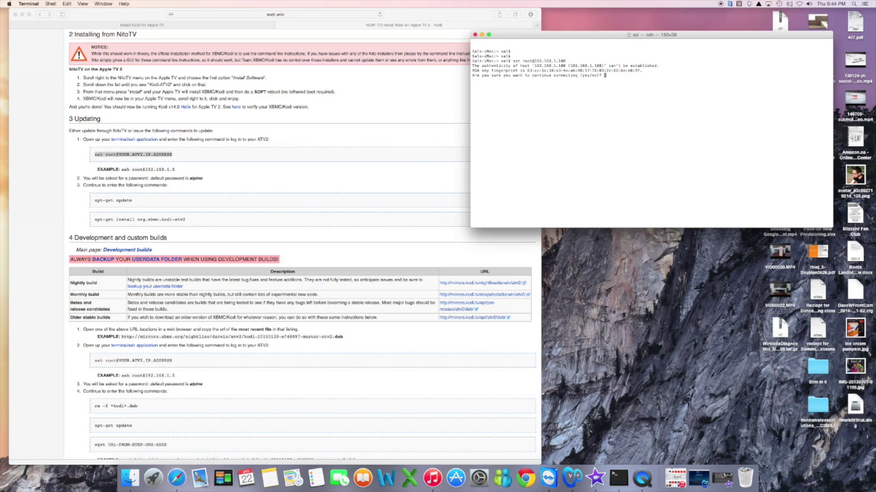
Answer 'yes' to trust the Apple TV's host key.
text(y)
key(Return)
text(yes' or 'no': yes)
key(Return)
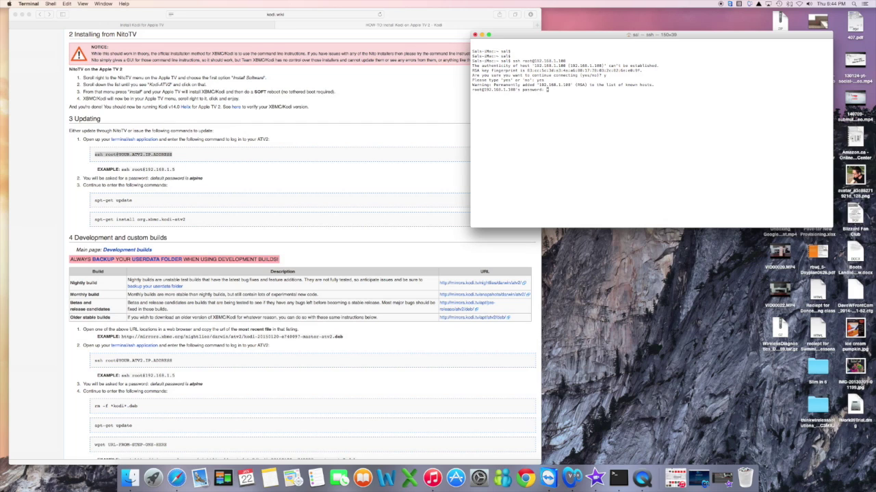